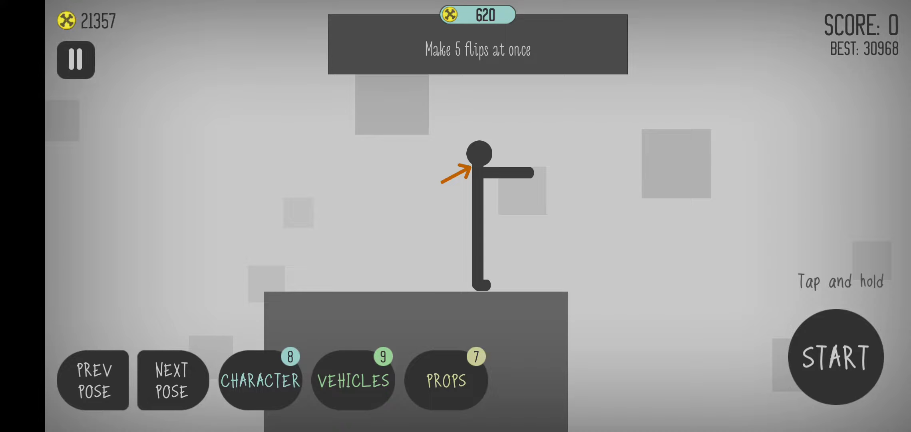
Step: Place TNT column props at both marker spots on the stairs
left_click(445, 380)
left_click(415, 177)
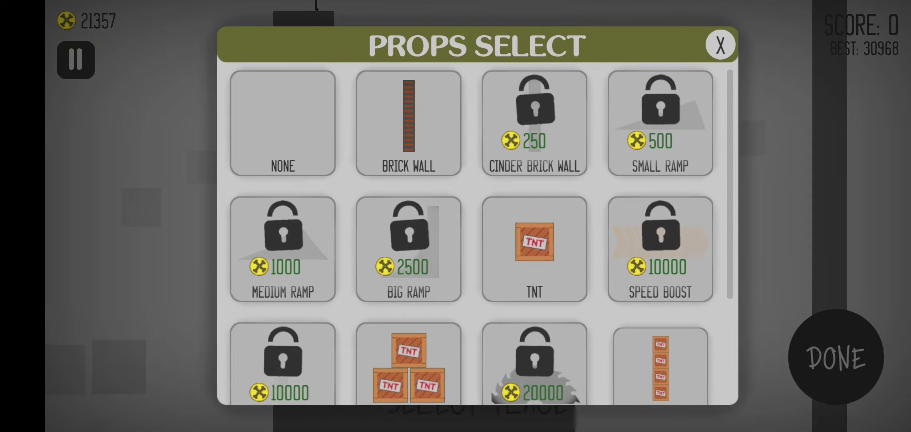
left_click(720, 45)
left_click(414, 178)
left_click(661, 363)
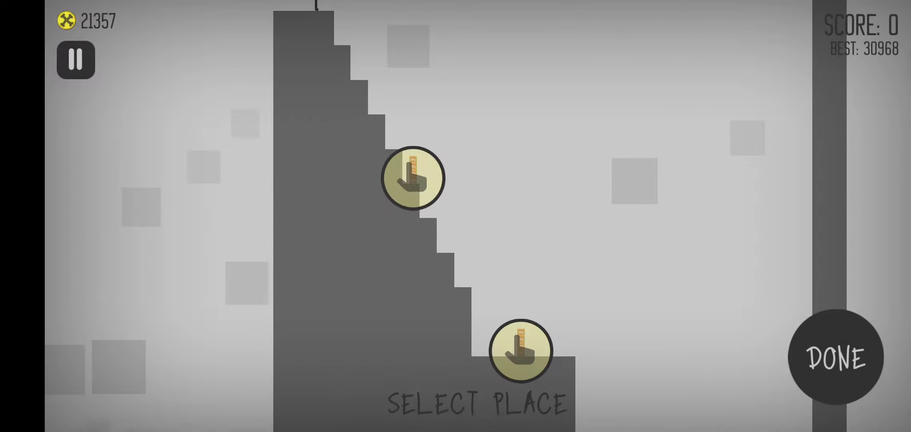
left_click(836, 357)
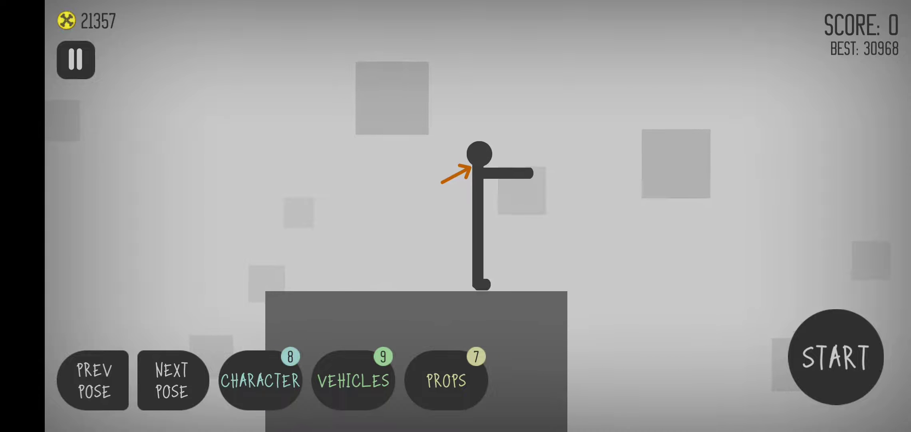
Step: Put the stickman on the motorbike and ride two dismount runs, scoring 5,884
left_click(354, 380)
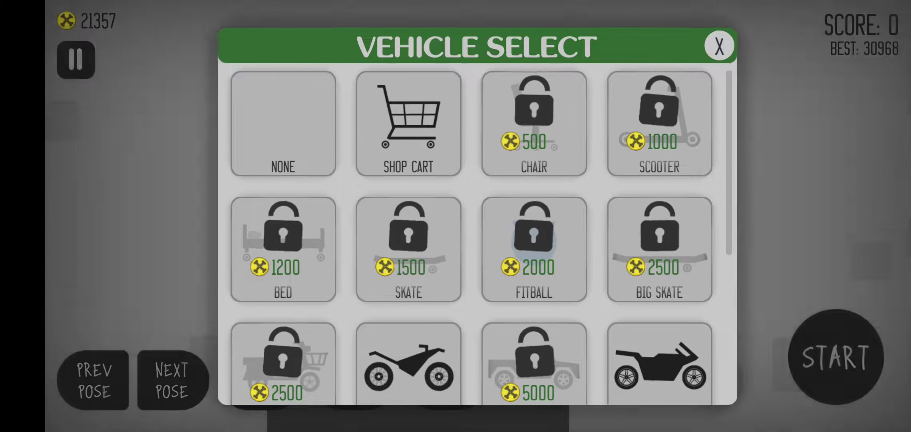
left_click(662, 371)
left_click(835, 357)
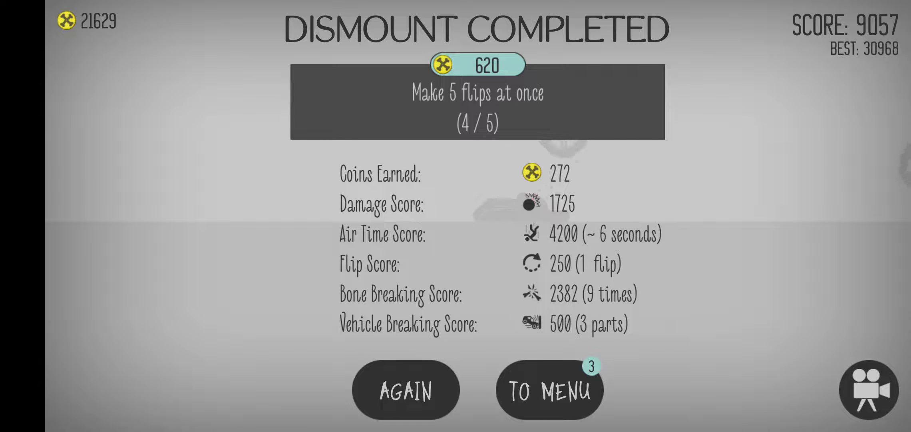
left_click(405, 389)
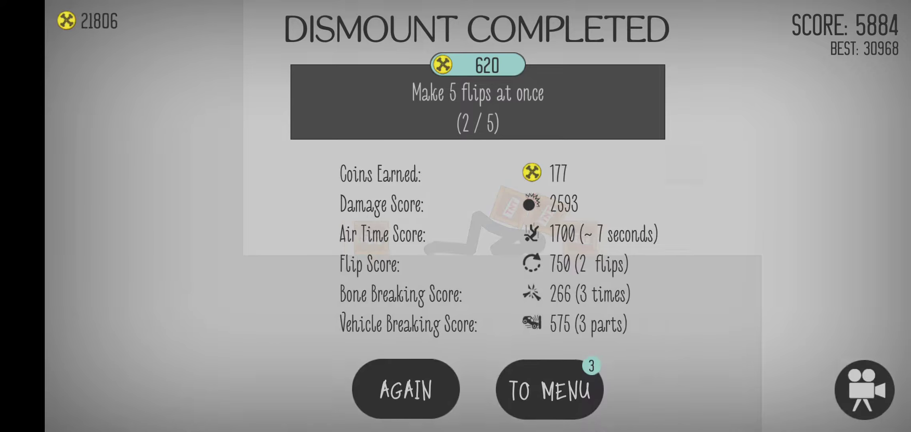
left_click(406, 388)
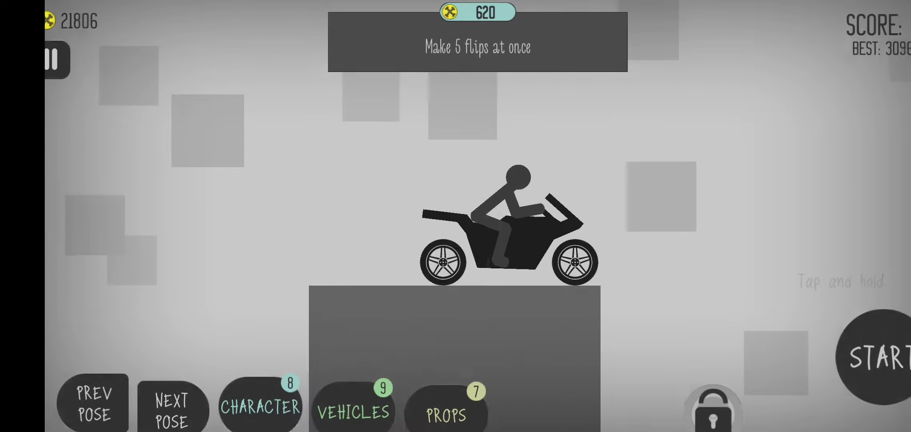
Step: Ride two motorbike runs back to back, the latest landing one flip for 690 coins
left_click(836, 356)
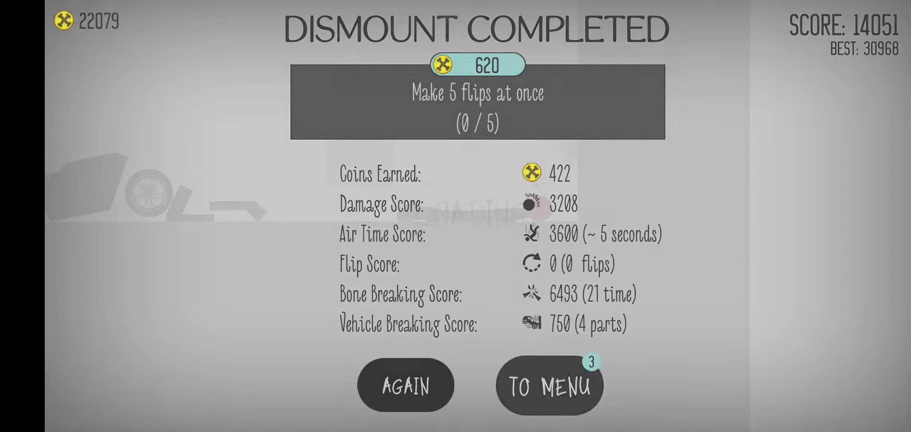
left_click(399, 382)
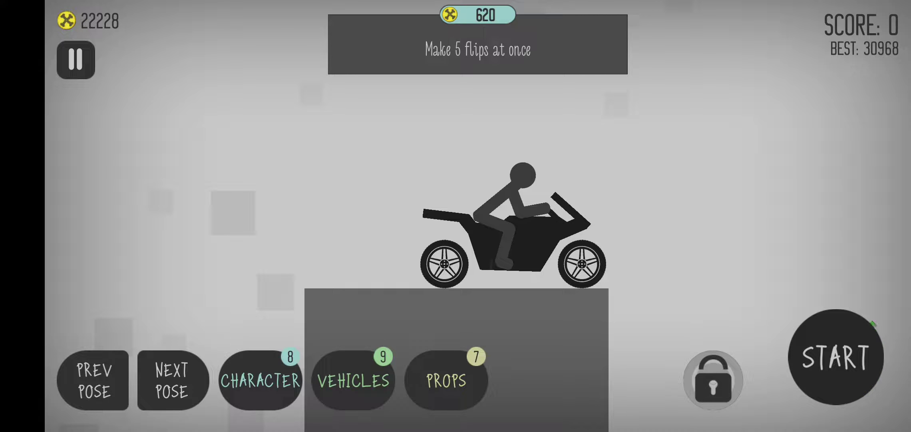
left_click(836, 356)
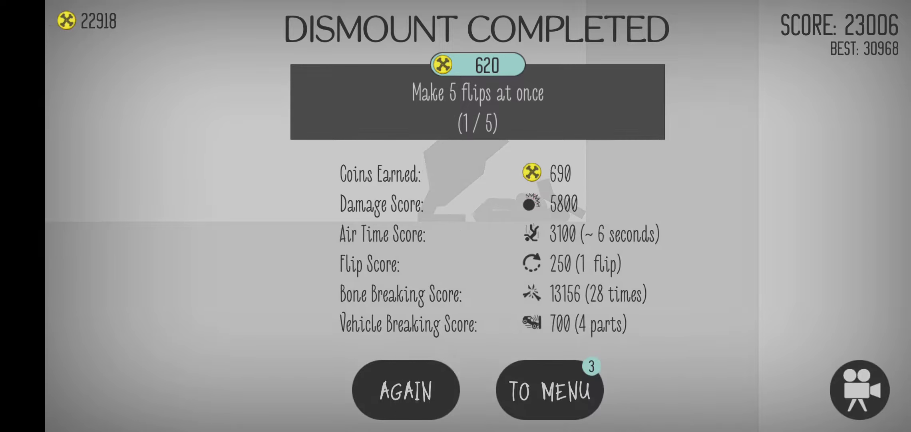
Step: Eject the rider mid-ride and replay several runs, the latest scoring 8,403 for 24,160 coins
left_click(406, 390)
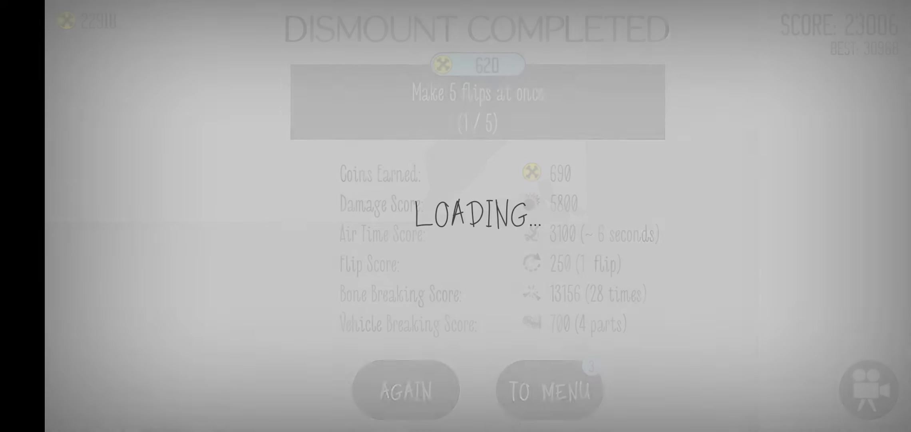
left_click(132, 356)
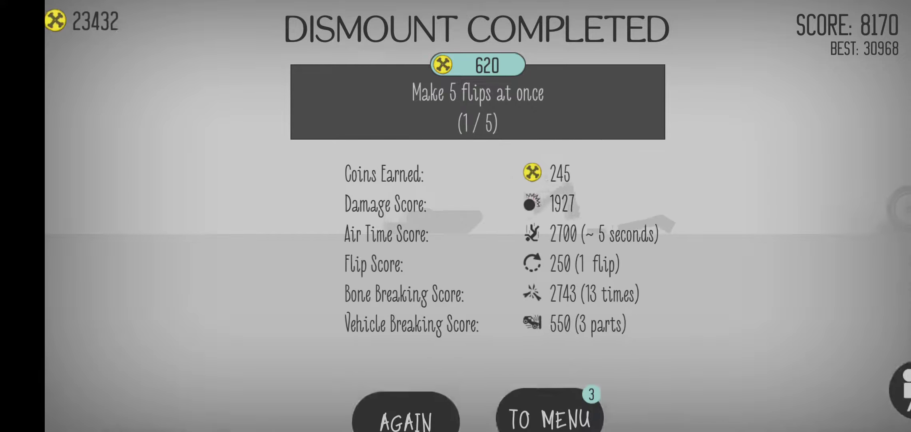
left_click(406, 414)
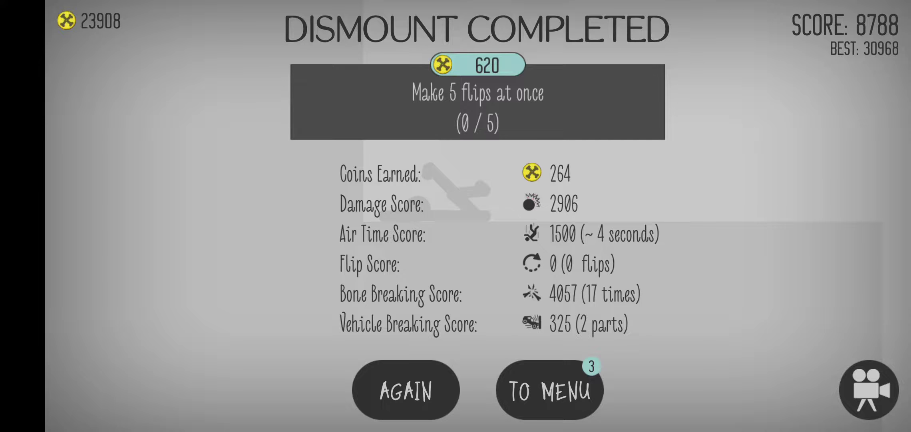
left_click(405, 390)
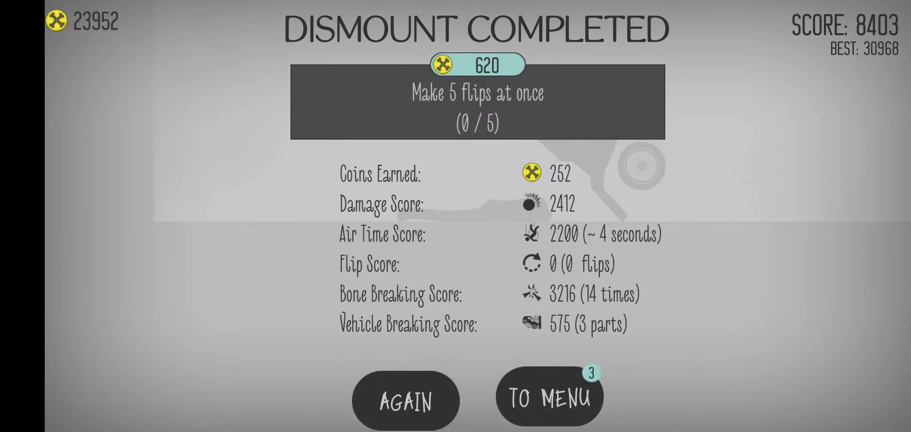
left_click(406, 395)
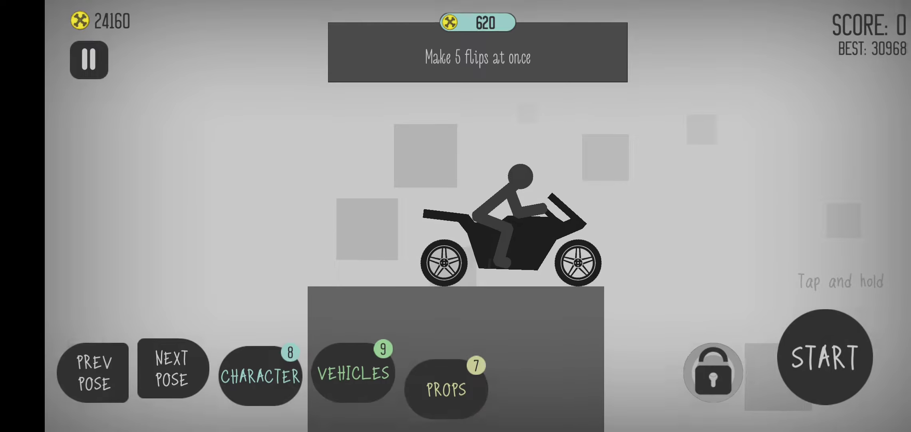
Step: Ride two motorbike runs, the second scoring 9,743 with one flip and 292 coins
left_click(825, 356)
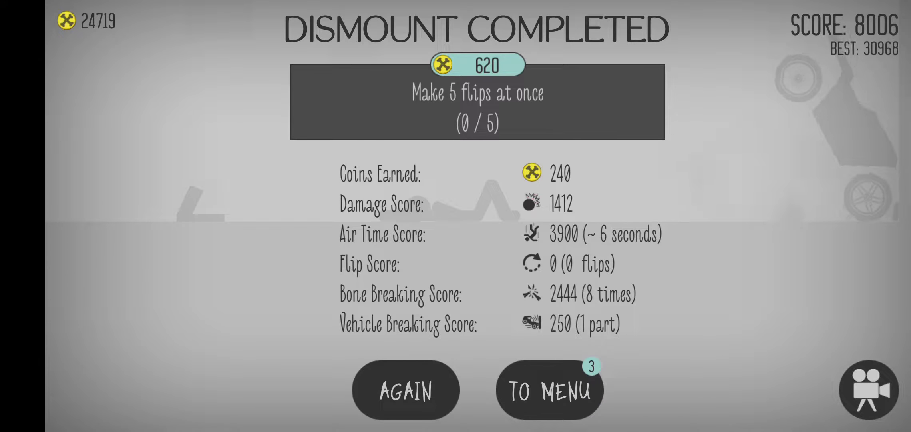
left_click(406, 390)
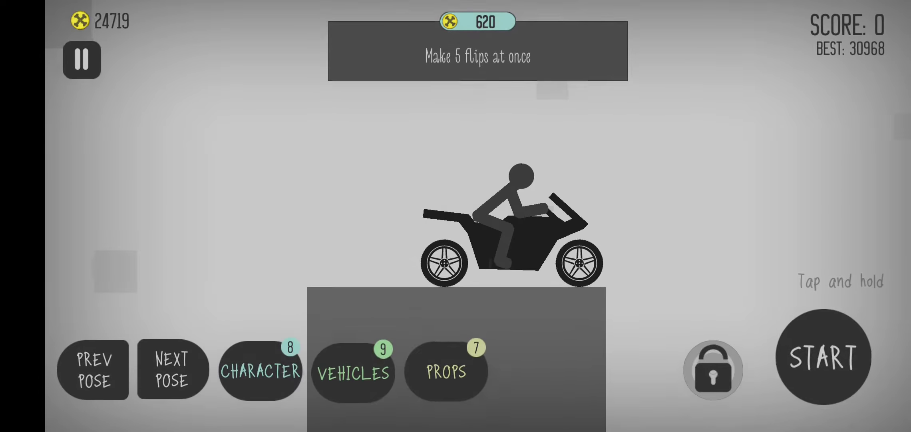
left_click(825, 356)
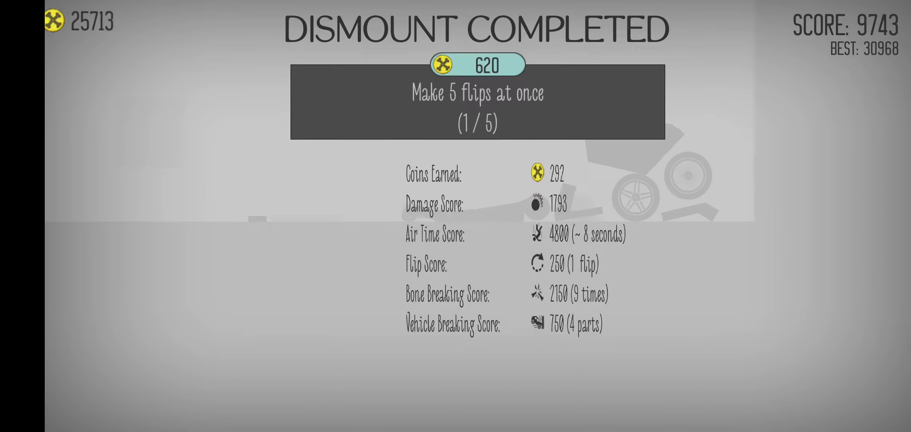
left_click(406, 390)
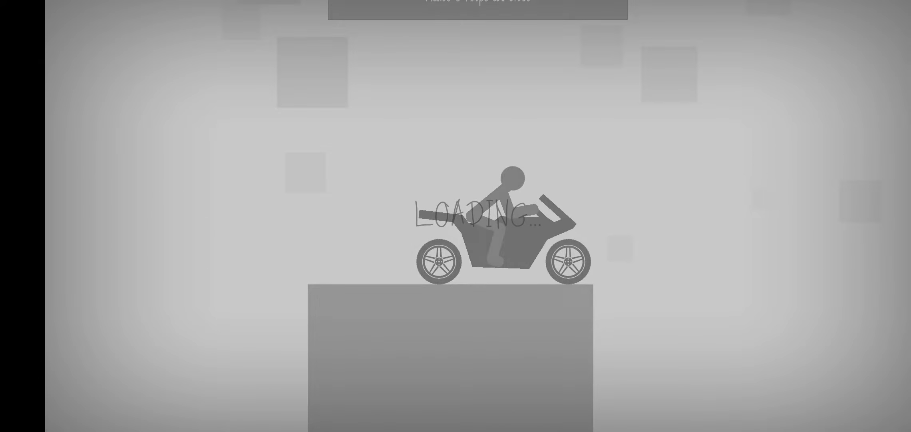
Step: Eject the rider mid-ride on two runs, the latest scoring 12,044 for 26,553 coins
left_click(835, 356)
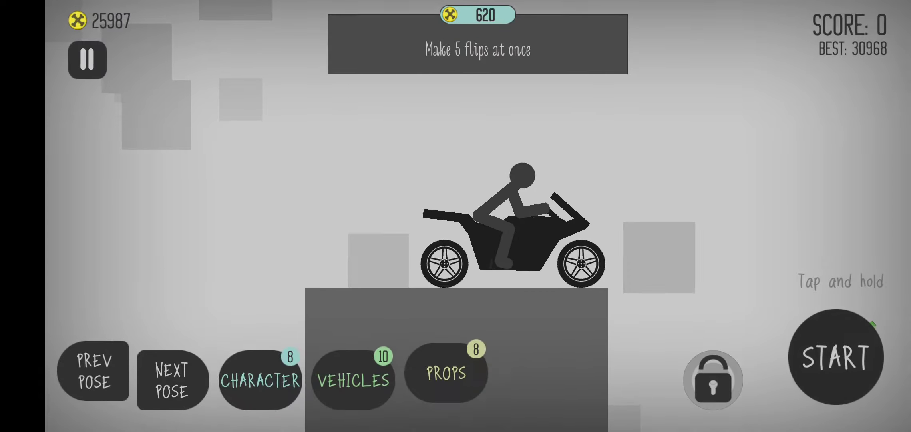
left_click(836, 357)
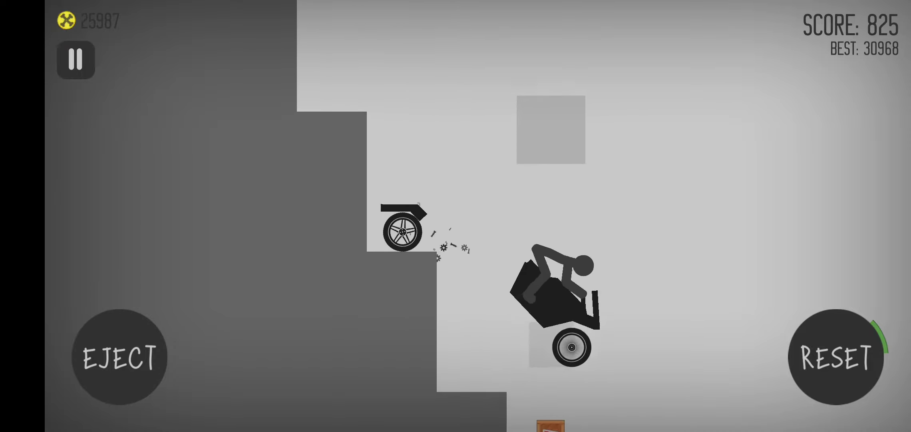
left_click(120, 357)
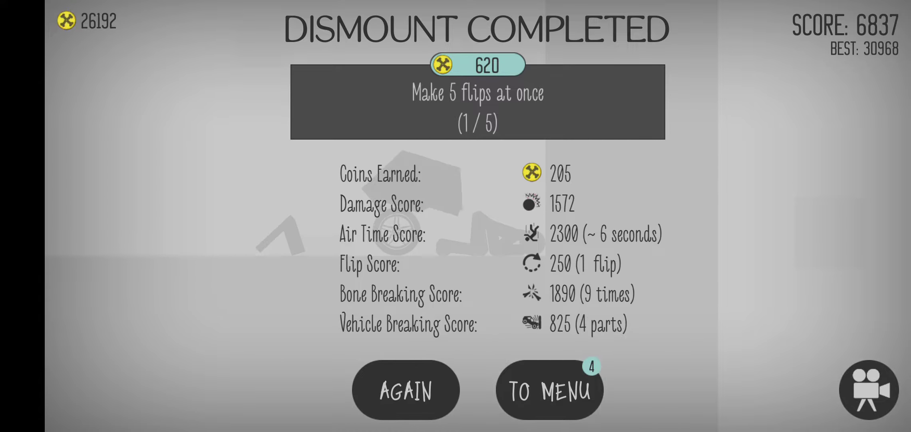
left_click(406, 390)
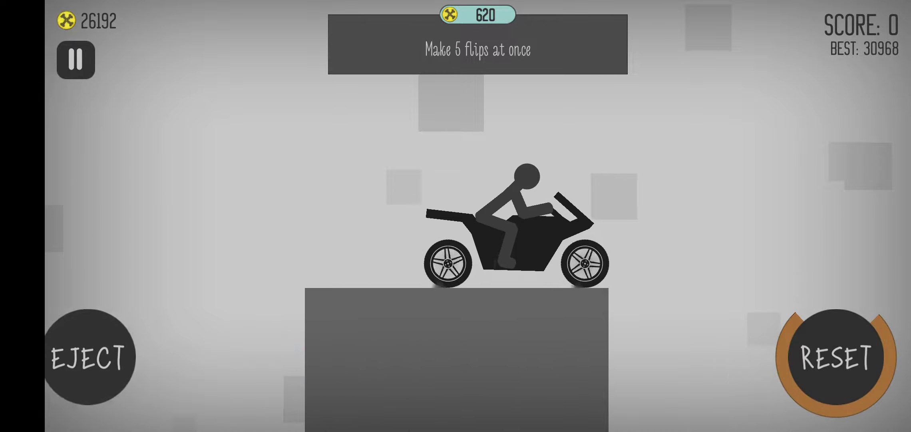
left_click(119, 356)
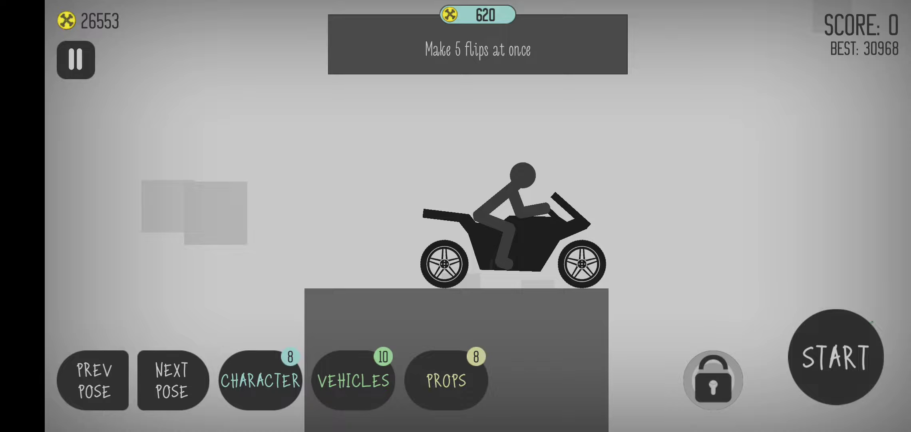
Step: Ride two motorbike dismount runs back to back
left_click(836, 356)
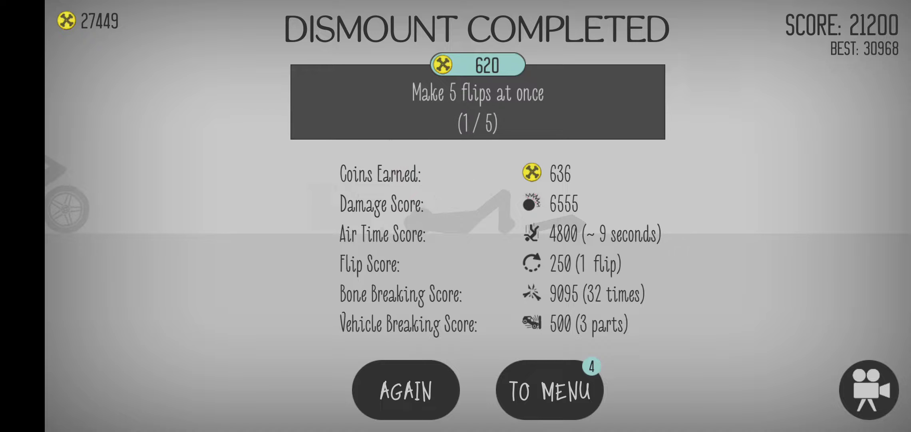
left_click(405, 390)
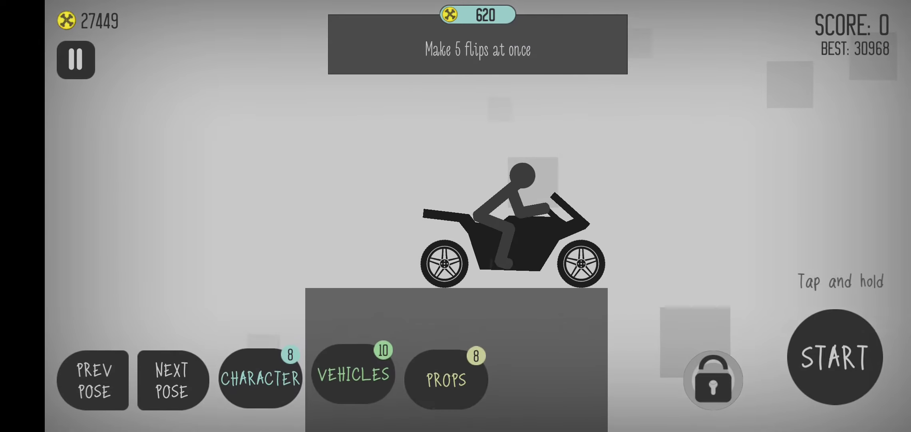
left_click(835, 356)
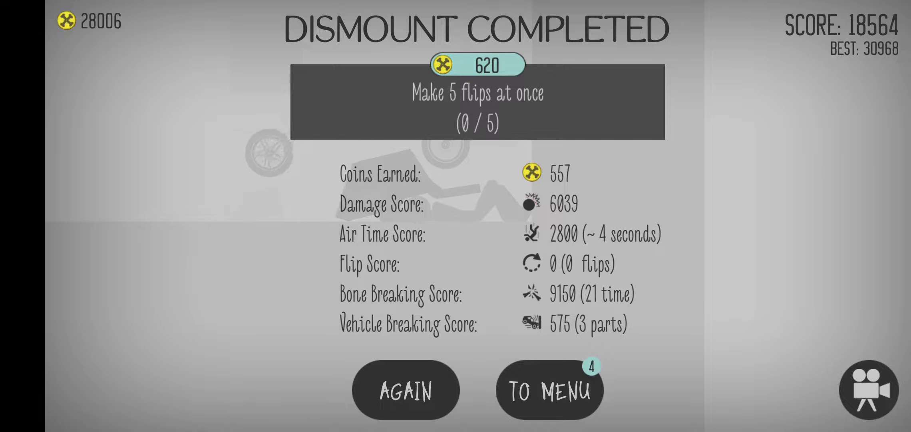
Step: Ride two more runs, the last scoring 13,447 with one flip and 403 coins
left_click(406, 390)
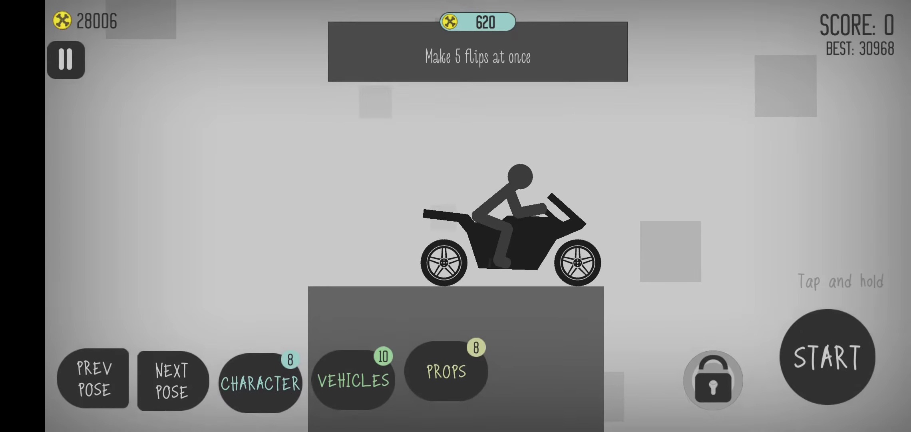
left_click(833, 356)
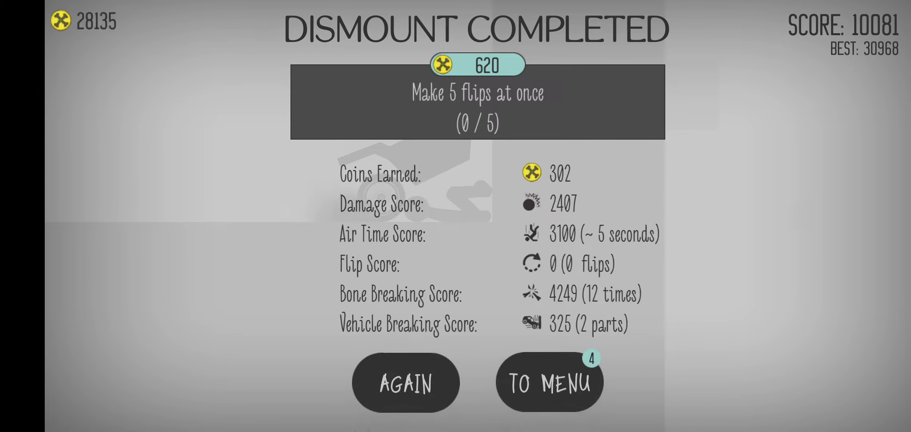
left_click(406, 381)
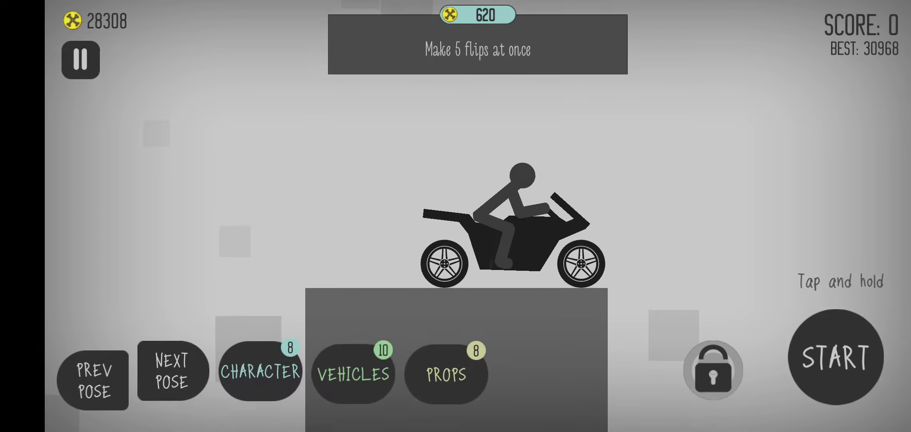
left_click(835, 356)
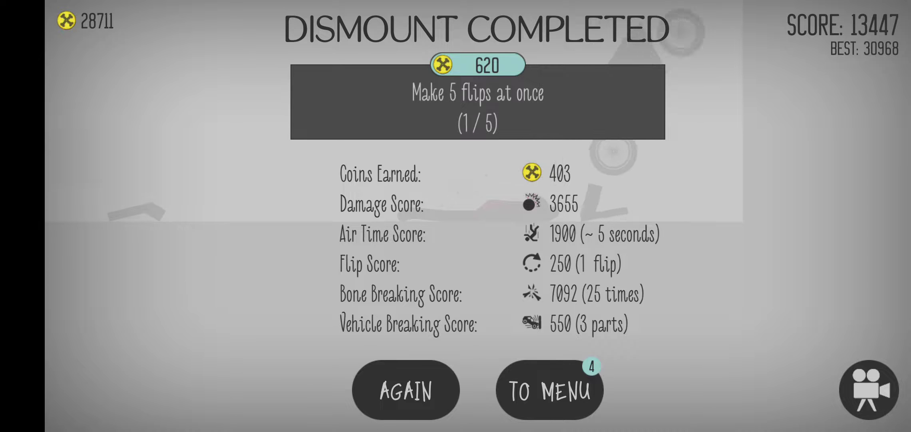
left_click(406, 390)
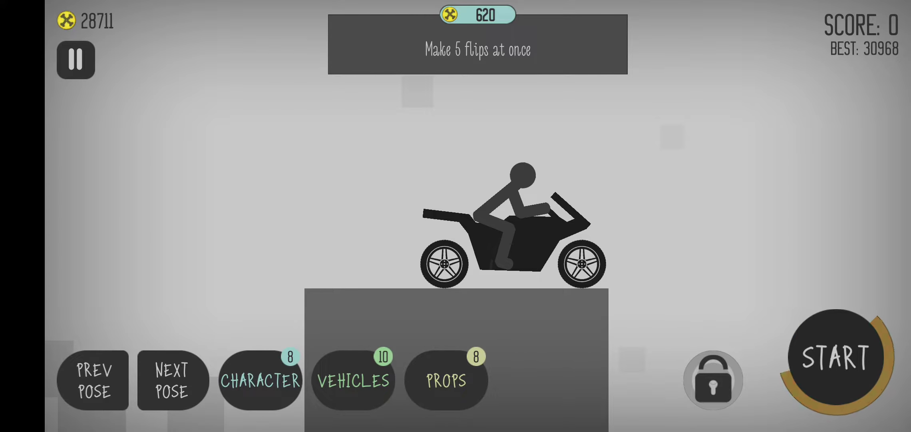
Step: Ride one run, then eject mid-air on the next, scoring 7,734 for 29,722 coins
left_click(836, 356)
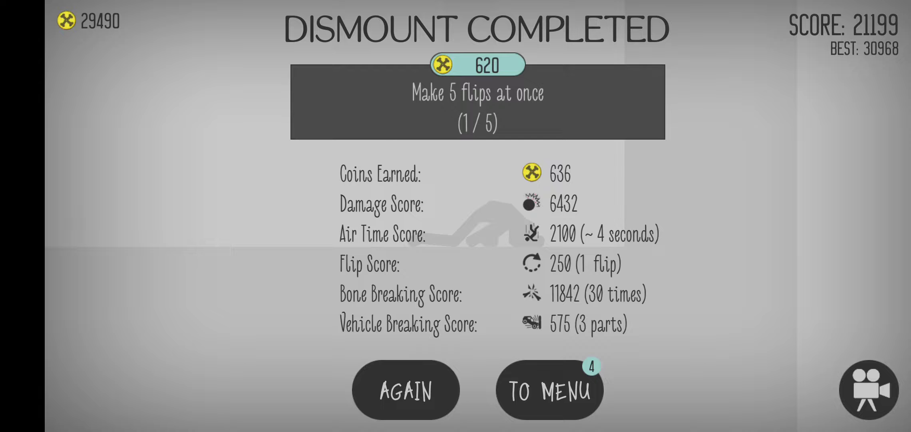
left_click(406, 389)
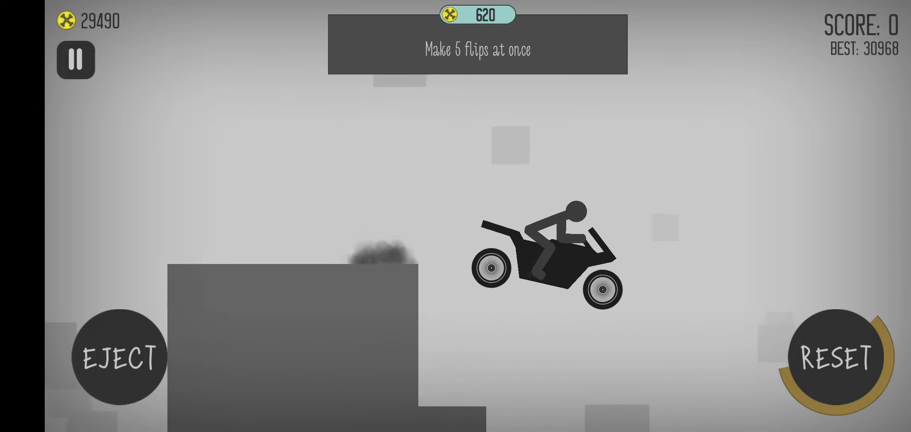
left_click(119, 356)
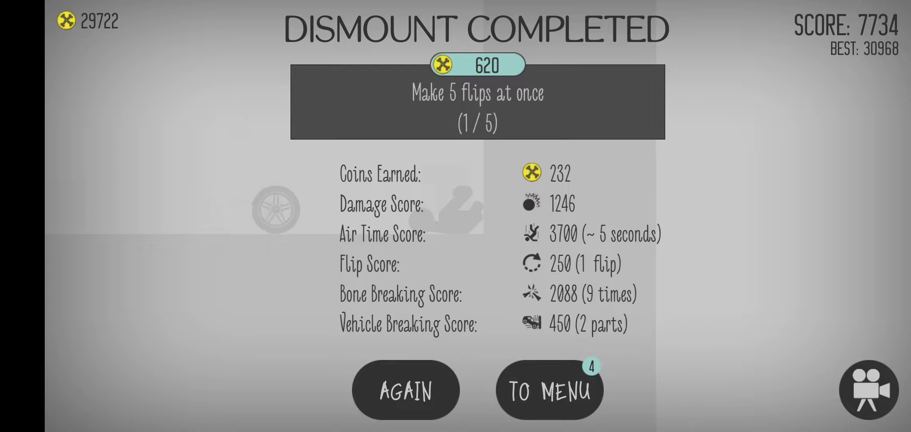
Step: Replay the bike level for more runs, the latest scoring 12,851 with 386 coins
left_click(405, 390)
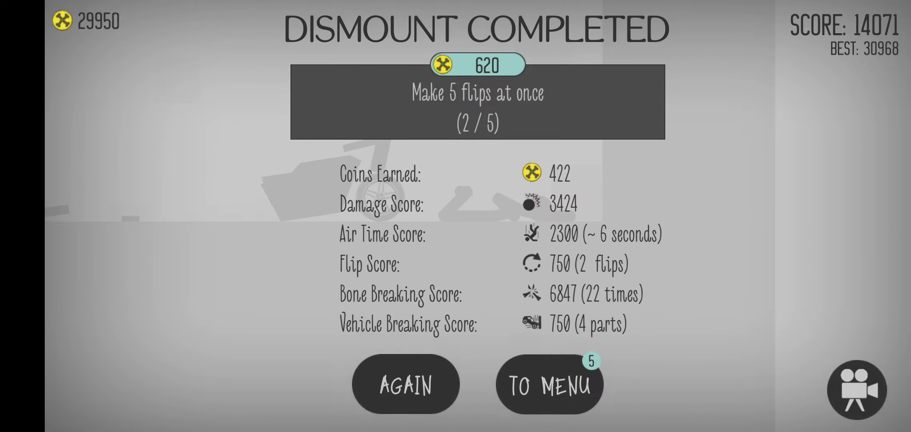
left_click(403, 382)
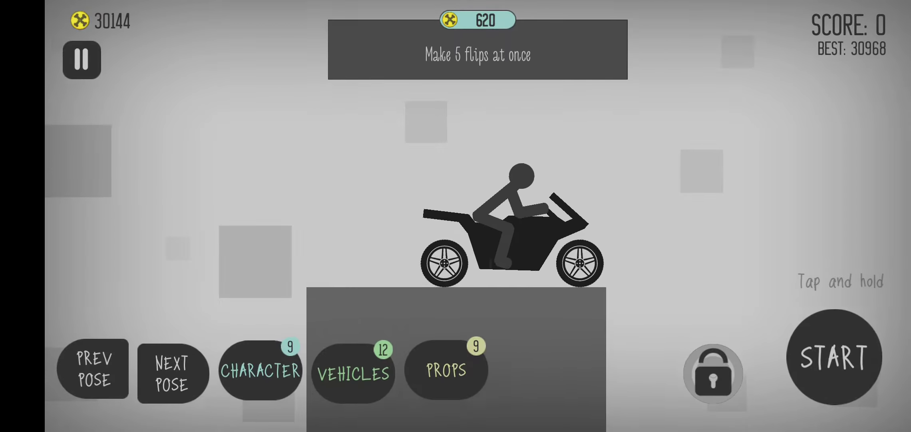
left_click(835, 356)
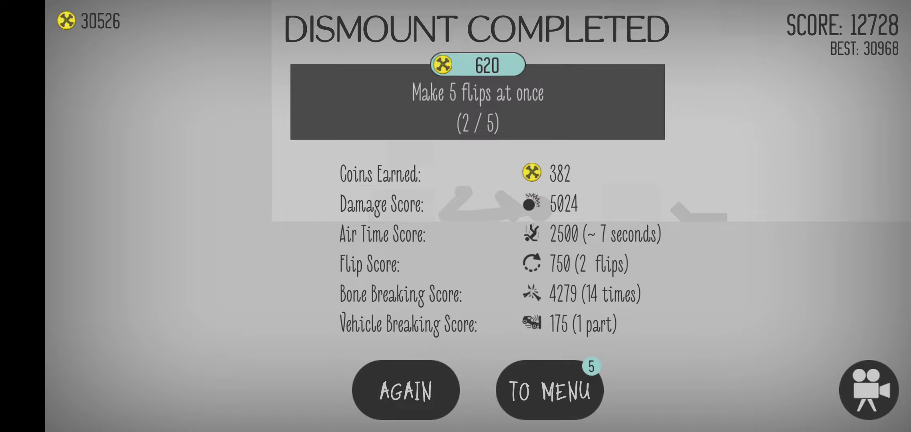
left_click(406, 390)
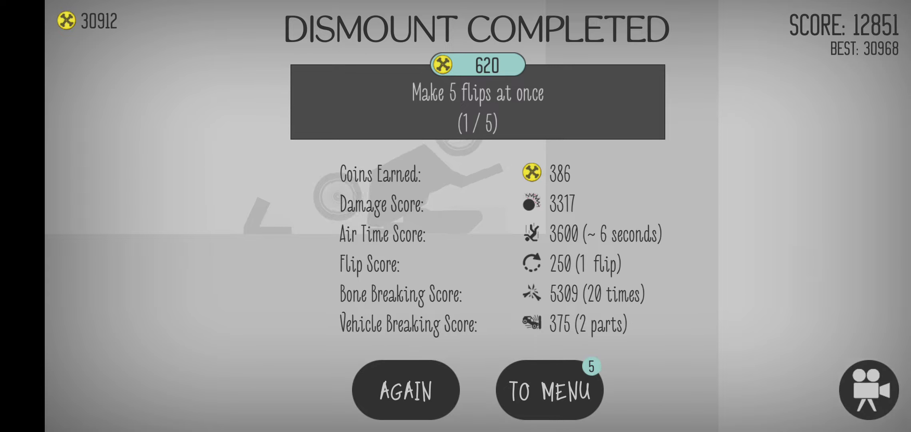
Step: Eject the rider early, then replay twice more, ending on 13,588 points and 408 coins
left_click(406, 390)
left_click(833, 356)
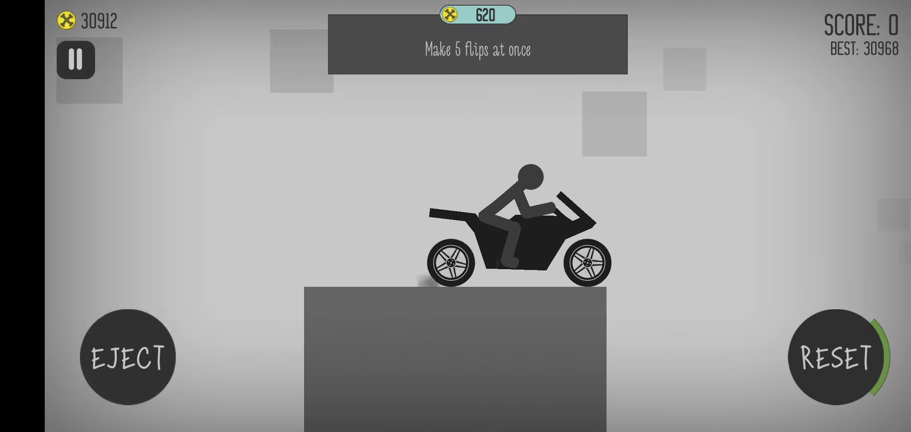
left_click(128, 356)
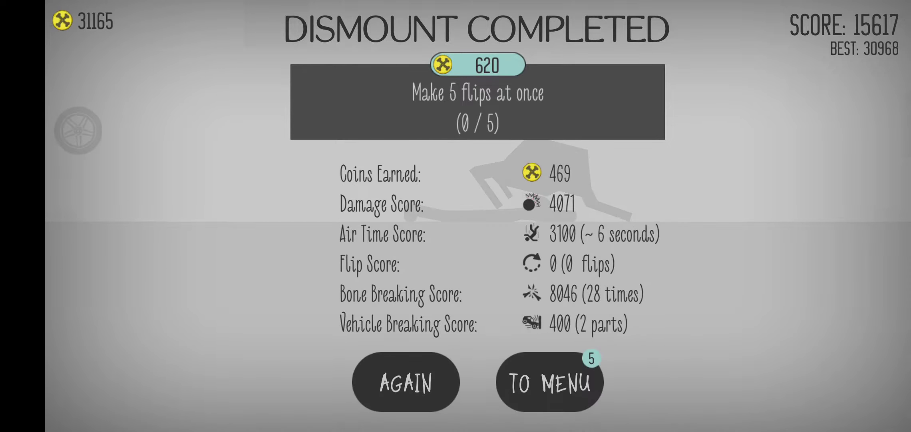
left_click(406, 389)
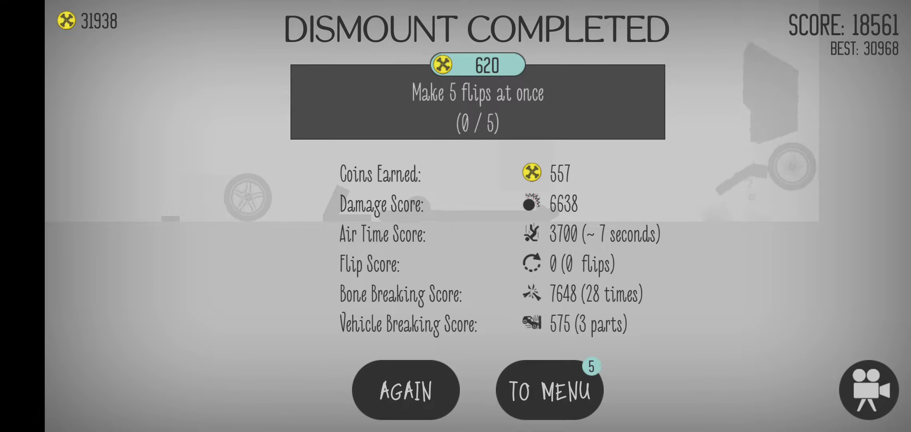
left_click(406, 389)
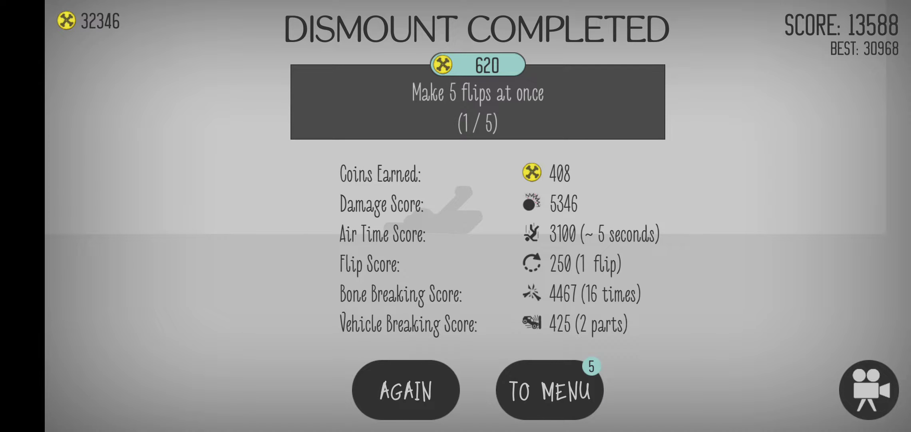
Step: Retry the bike dismount with one ejection and two rides, reaching 15,562 points
left_click(406, 390)
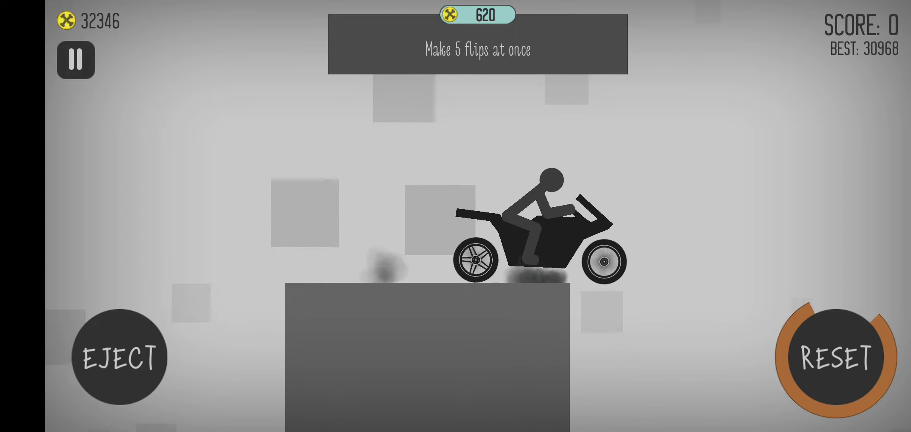
left_click(120, 356)
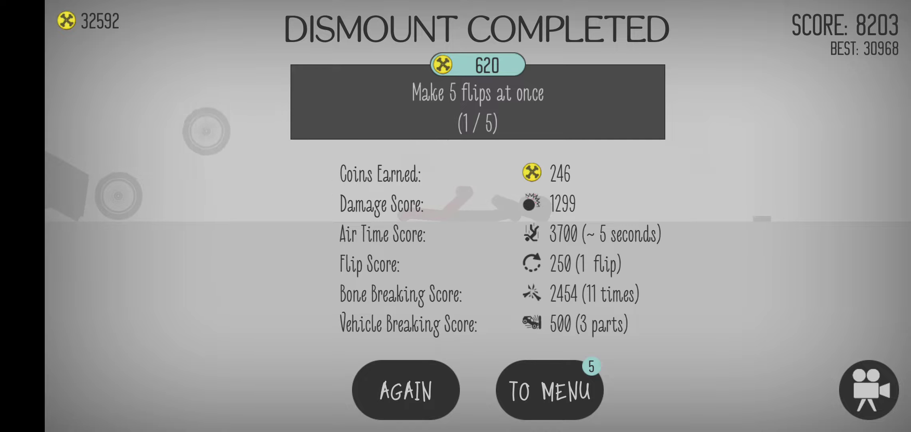
left_click(406, 390)
left_click(847, 356)
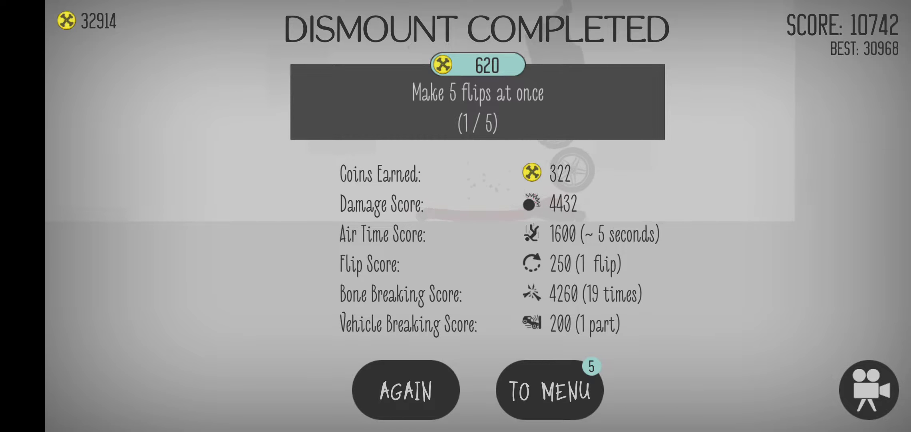
left_click(405, 389)
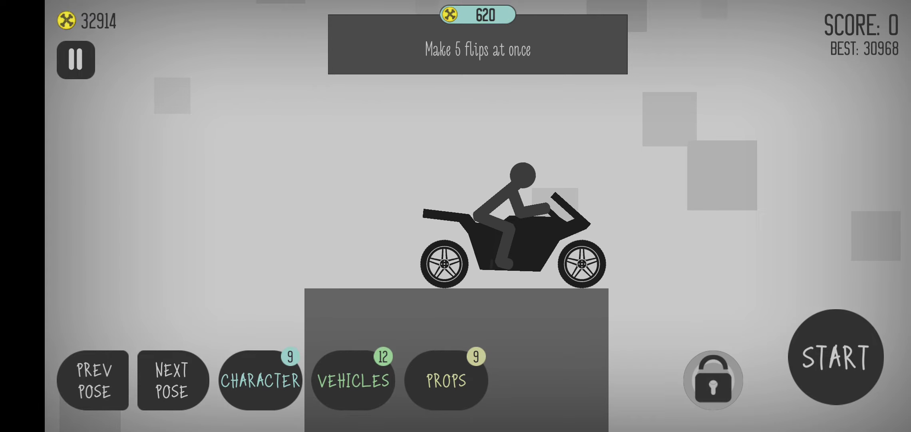
left_click(836, 356)
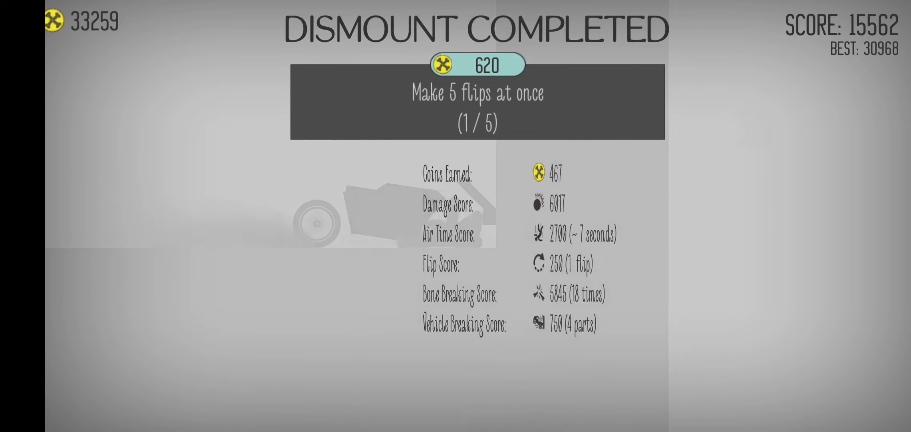
Step: Replay the motorbike level twice, launching a new ride each time
left_click(405, 388)
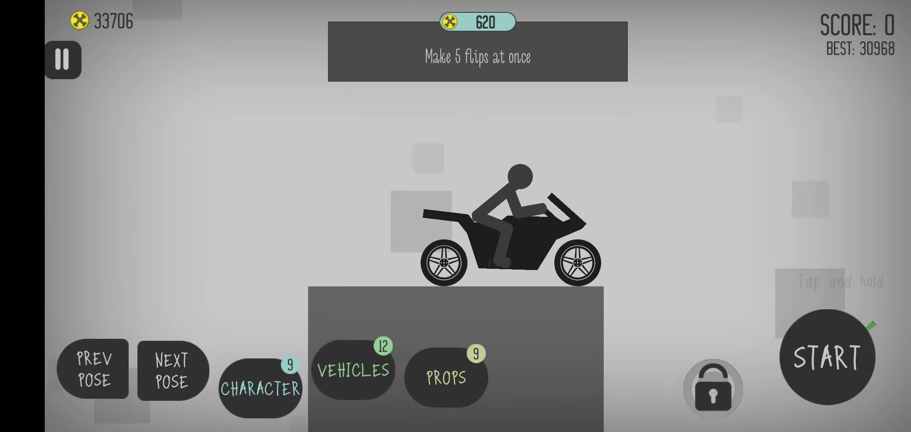
left_click(836, 356)
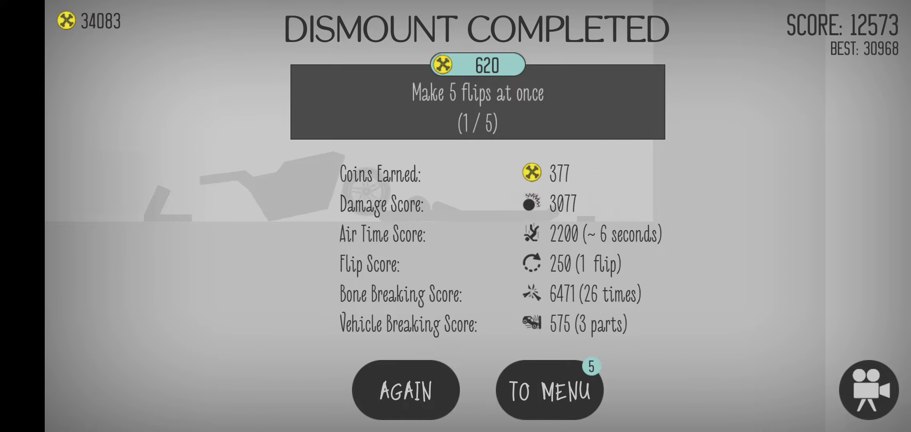
left_click(405, 389)
left_click(851, 356)
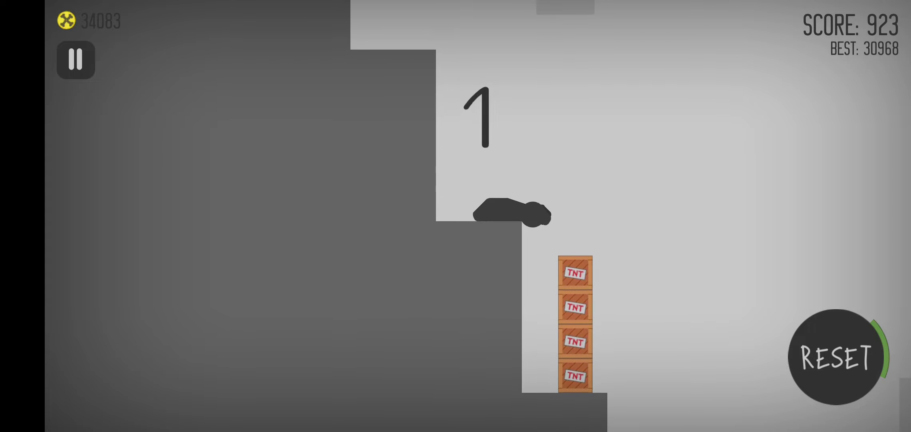
Step: Reset the ride mid-run, ride again, then replay the level for a final attempt
left_click(835, 356)
left_click(836, 356)
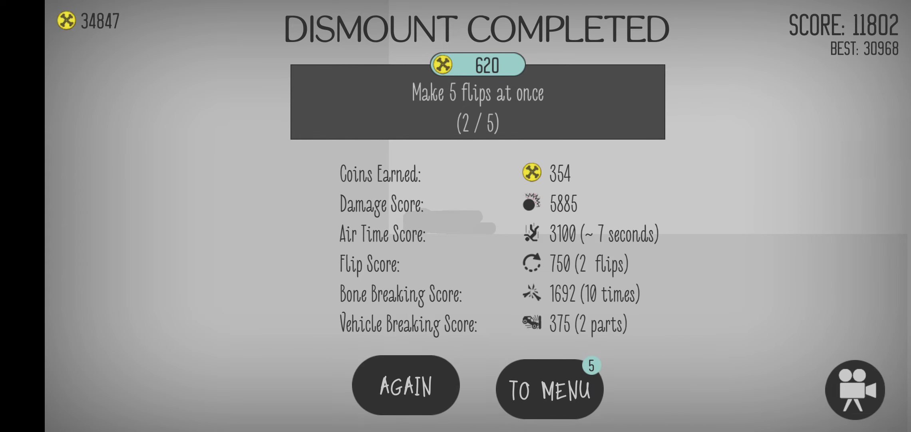
left_click(405, 390)
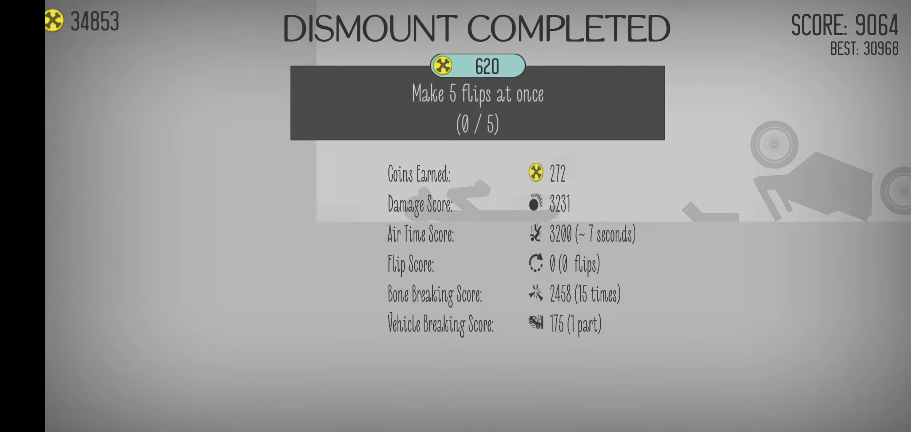
Step: Replay the level from the 9,064-point results screen to load a fresh run
left_click(406, 380)
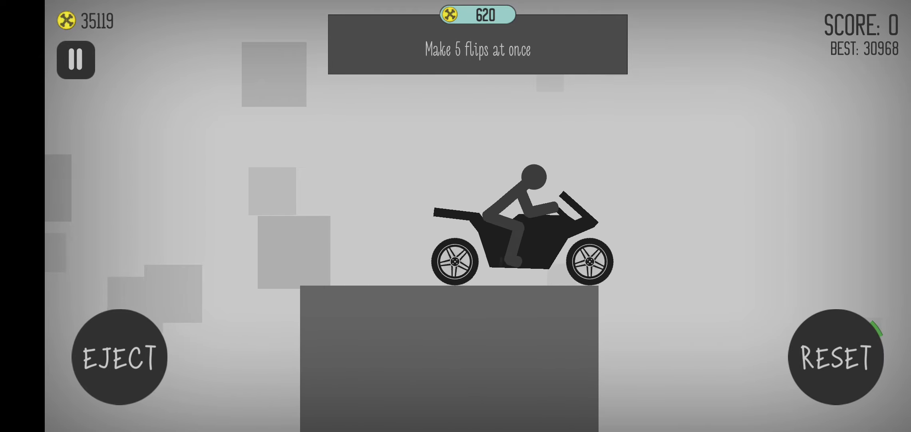